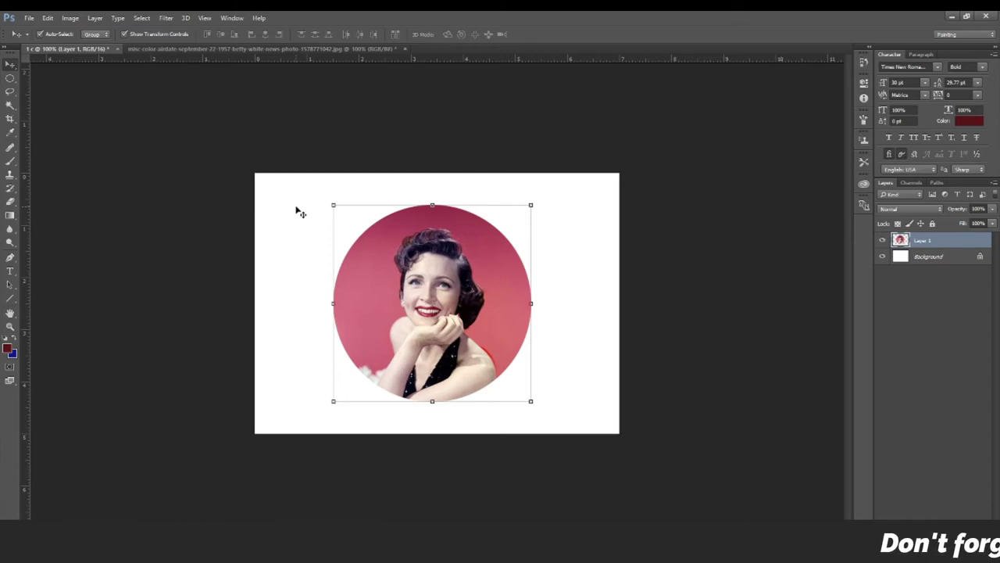
Step: Nudge Layer 1's circular portrait in small moves until it is centred on the white canvas
drag(482, 288, 489, 284)
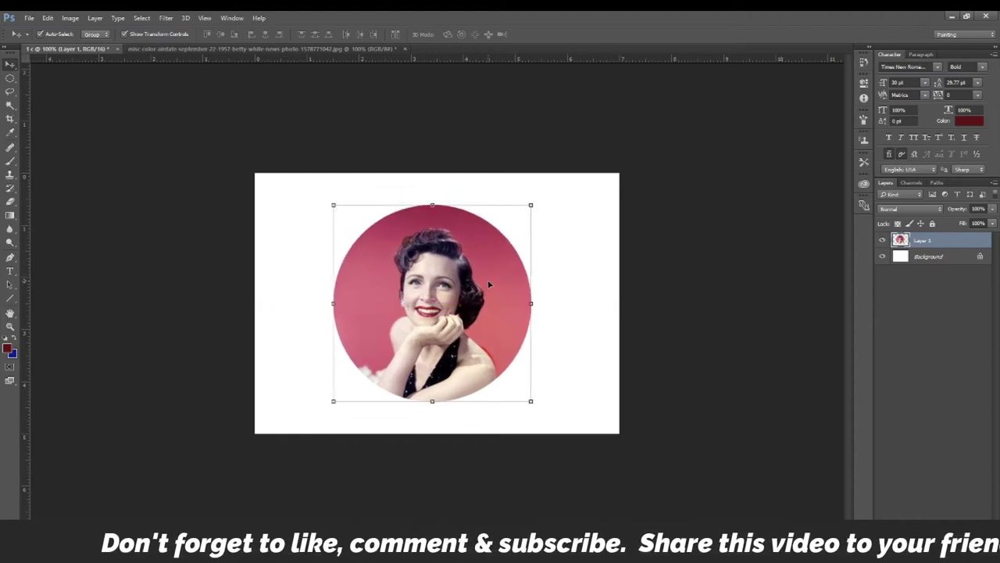
drag(489, 285, 483, 285)
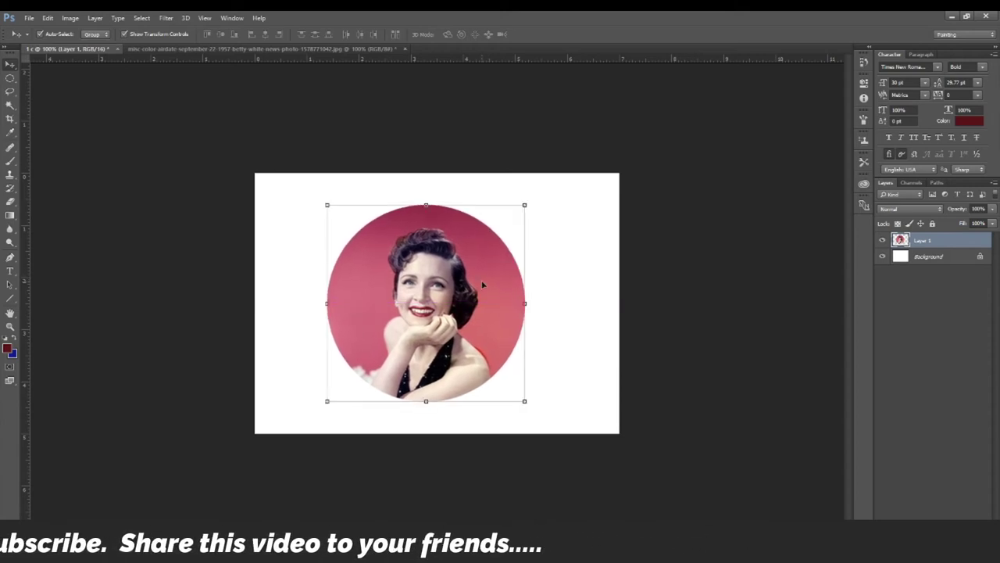
drag(483, 285, 482, 279)
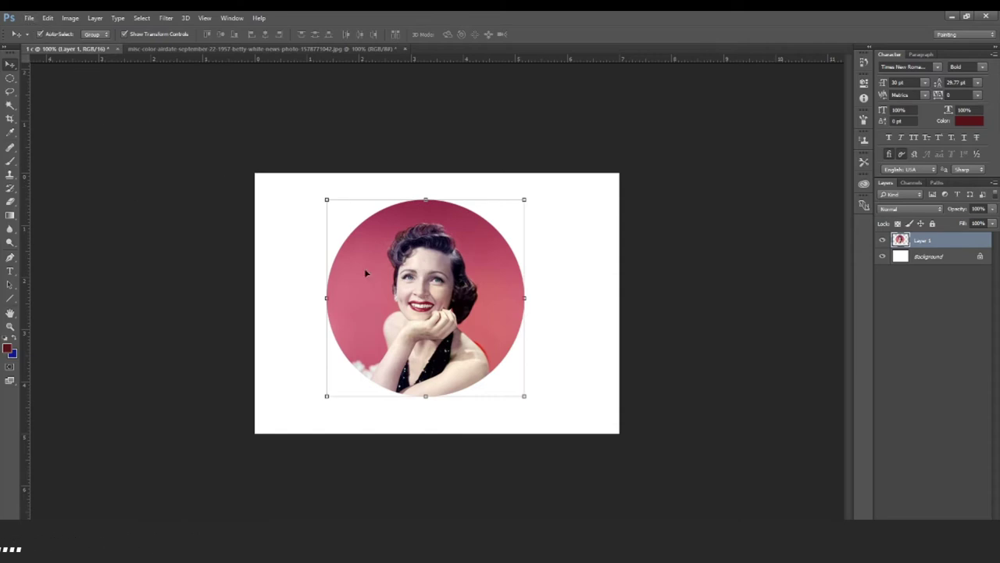
drag(482, 260, 479, 264)
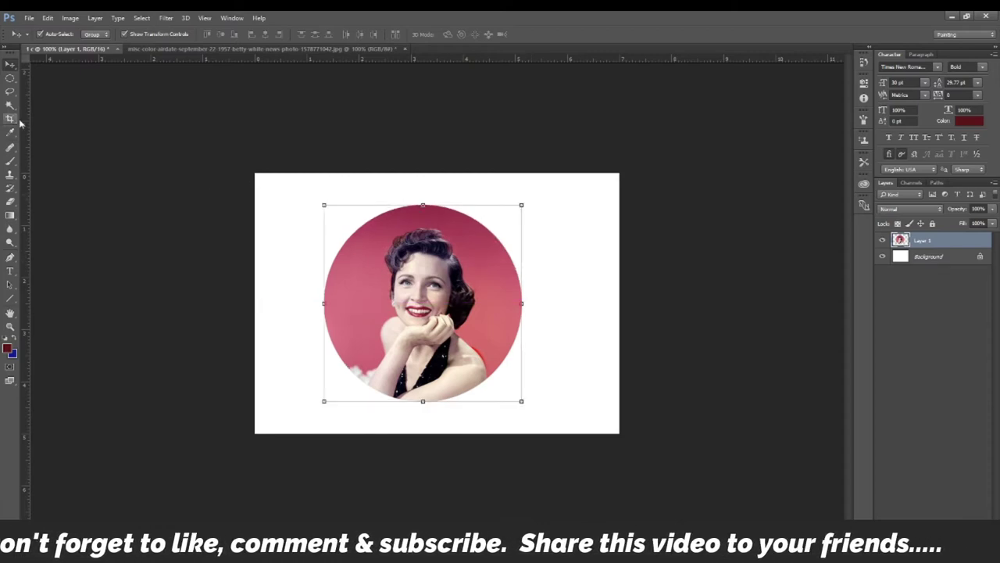
Step: Open the Save As dialog, showing 1 c.psd in the Desktop photo folder
click(30, 19)
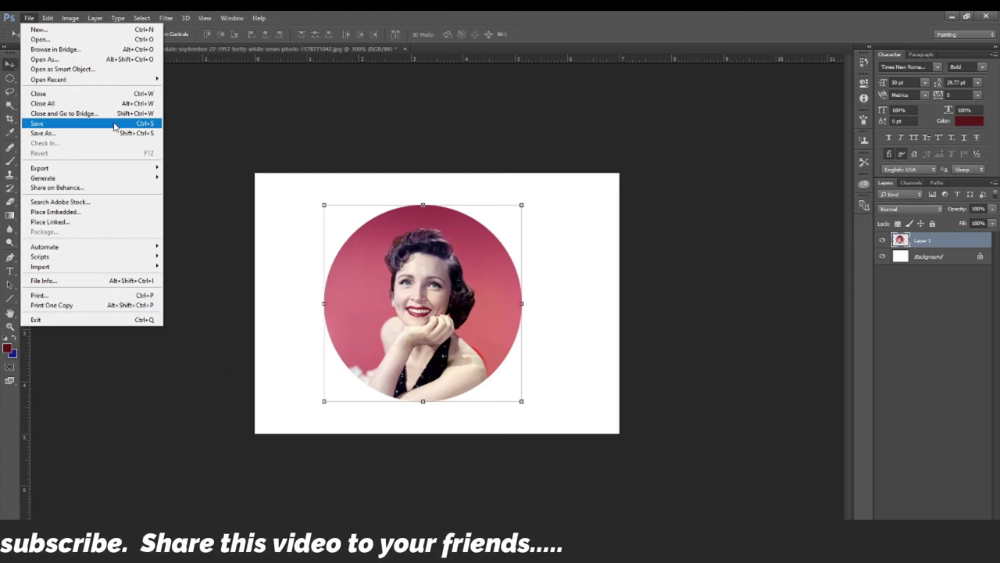
click(247, 117)
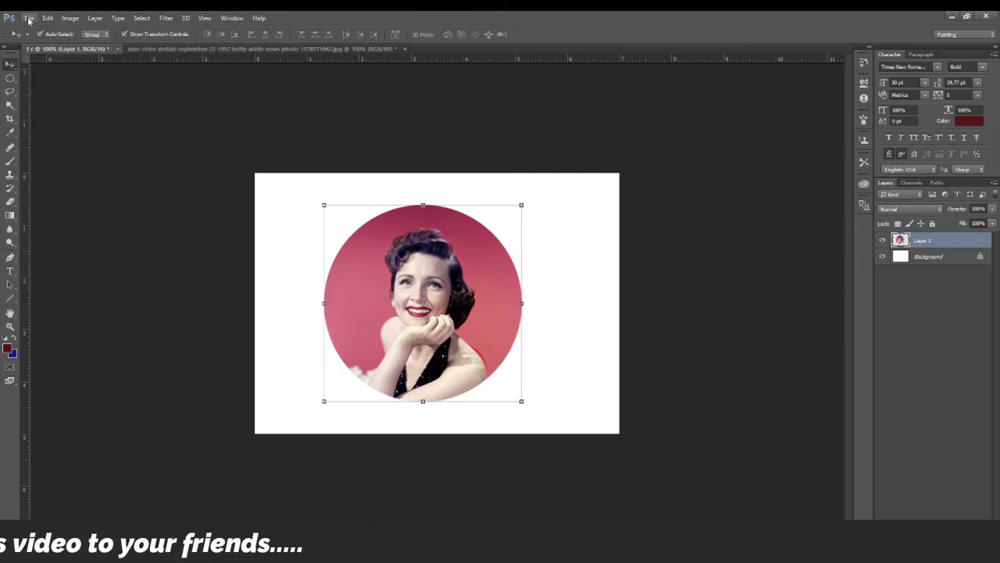
click(27, 19)
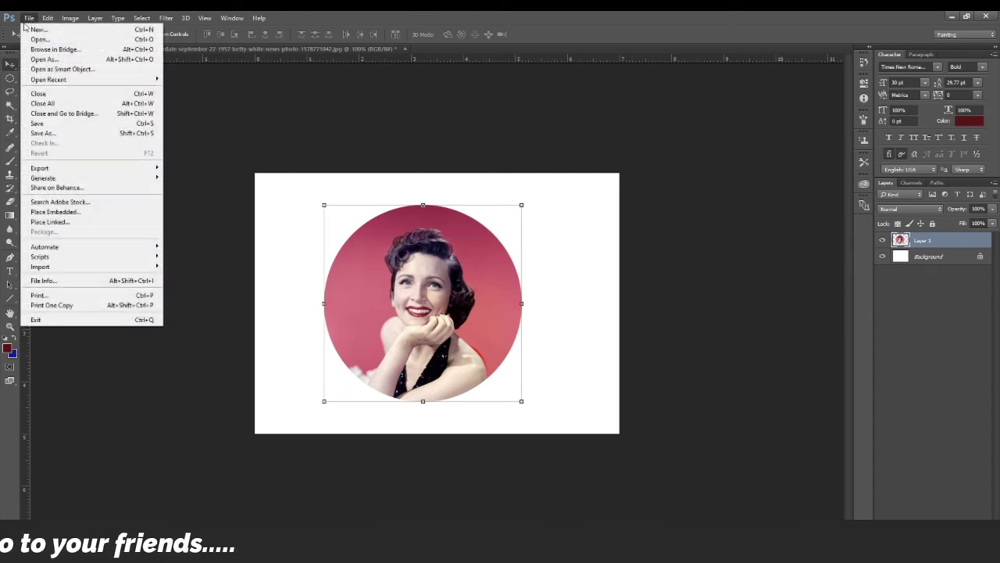
click(48, 126)
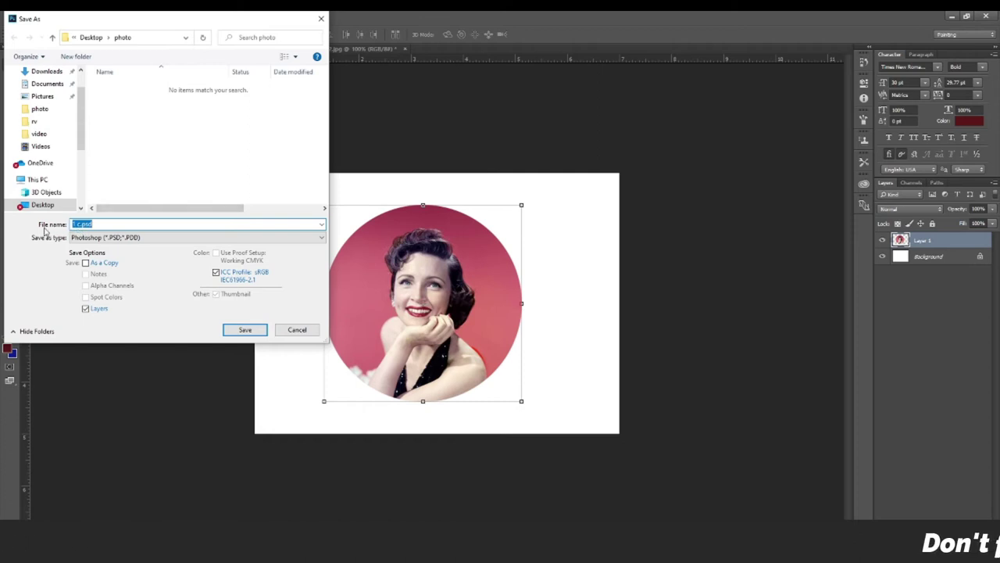
Step: Save the portrait as JPEG '1 c.jpg' in the photo folder
click(81, 225)
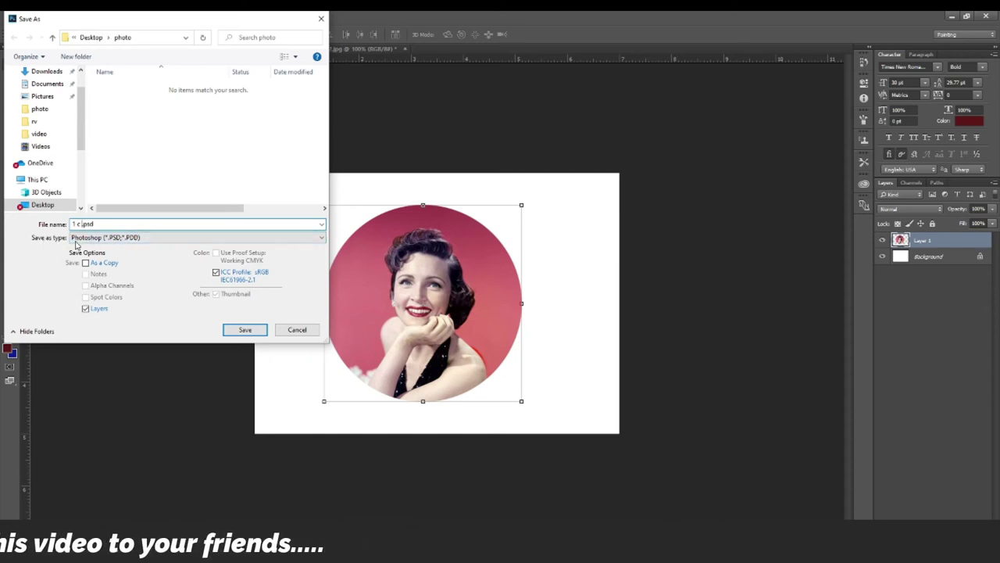
click(159, 242)
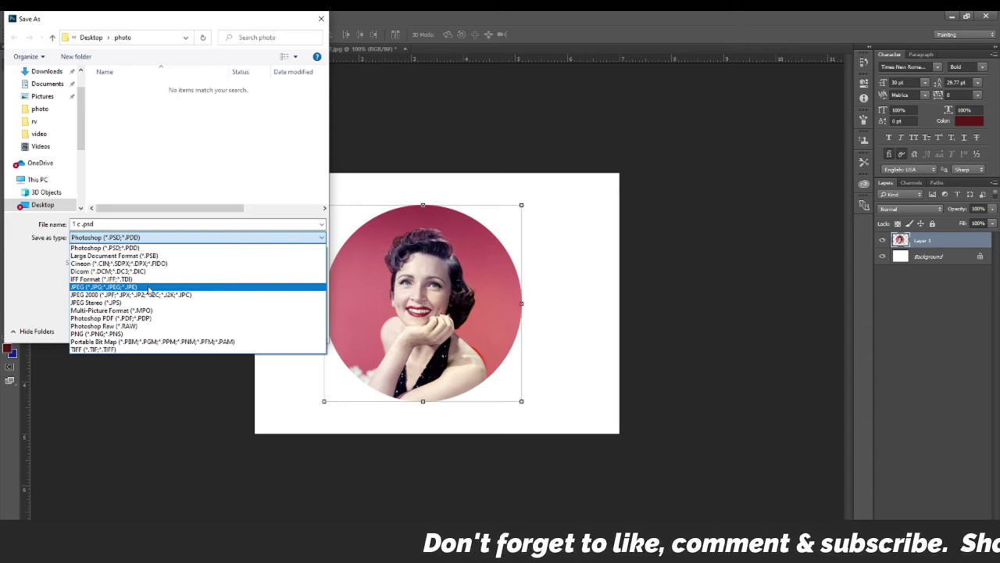
click(149, 290)
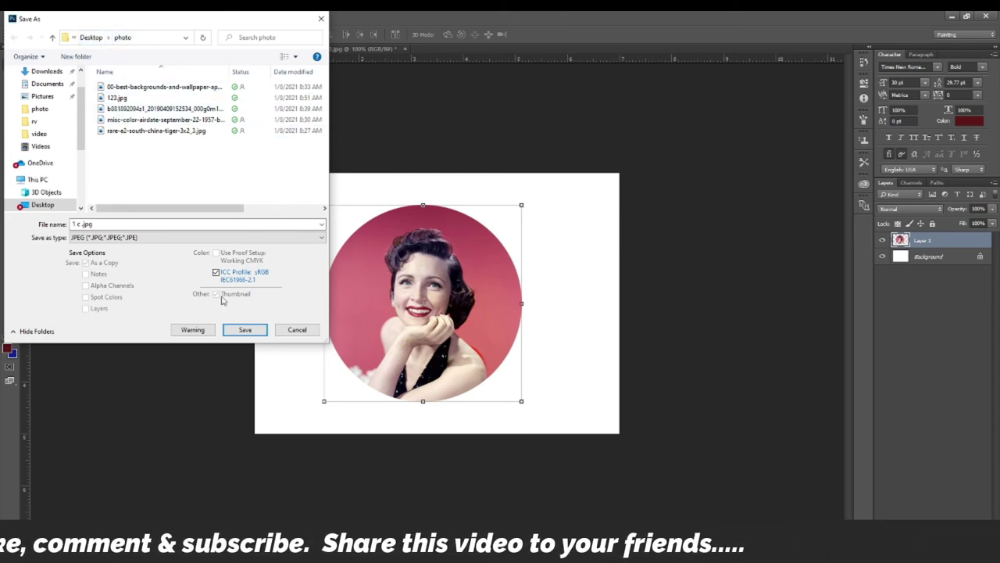
click(245, 331)
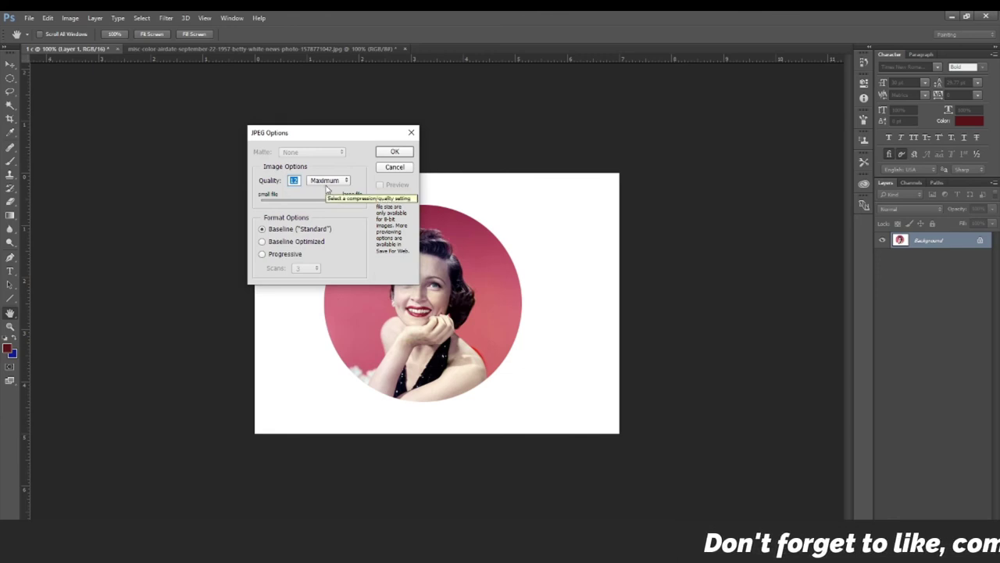
Step: Accept JPEG Options at Quality 12 (Maximum), then switch to a File Explorer window
click(396, 152)
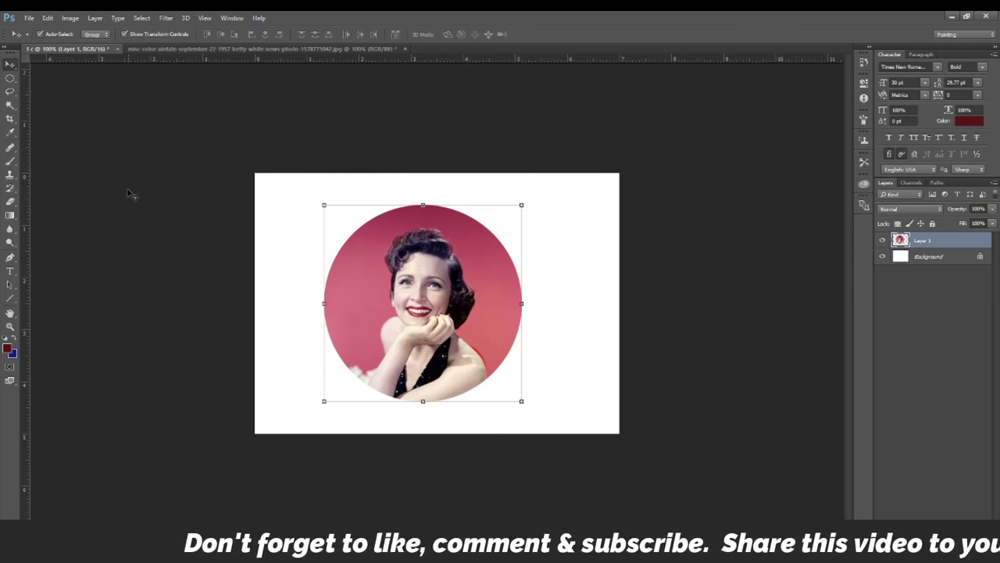
key(alt+Tab)
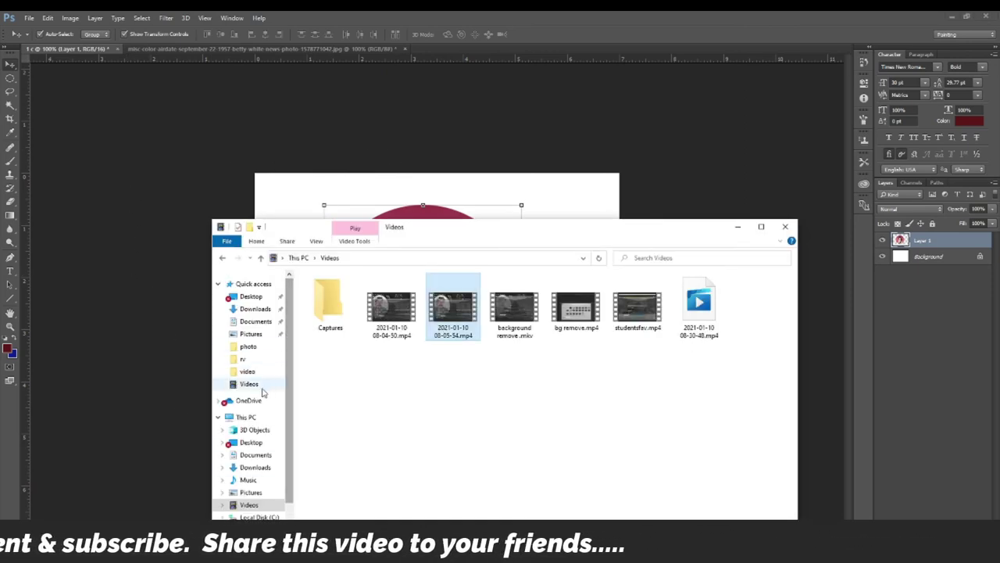
Step: Open 1 c.jpg in Photos from the photo folder on the Desktop
click(252, 297)
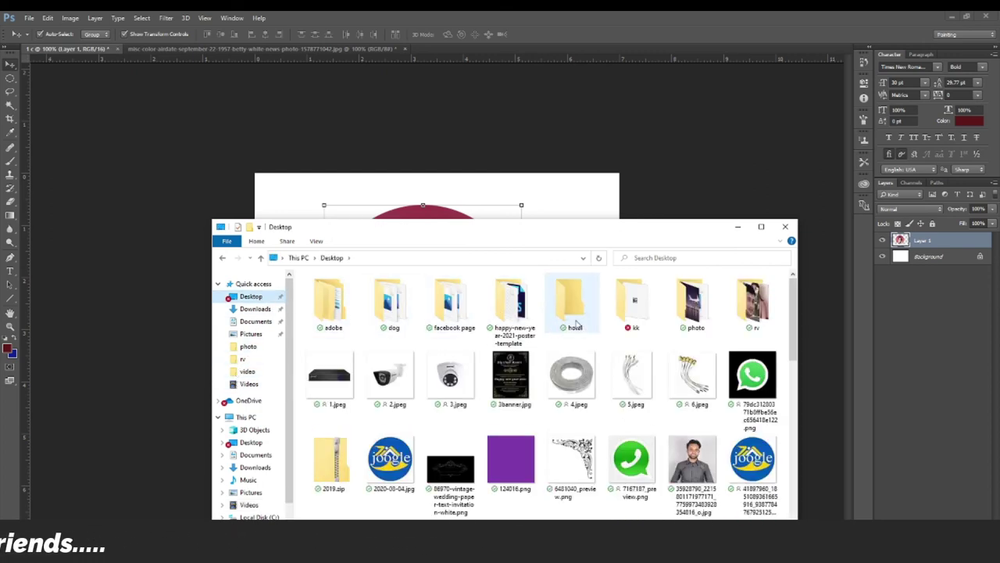
double_click(691, 304)
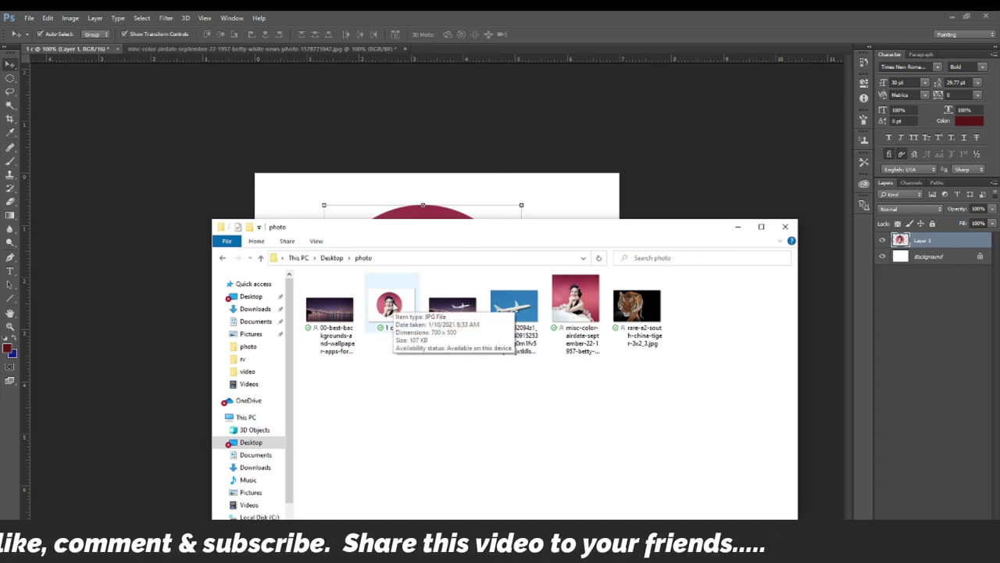
double_click(391, 302)
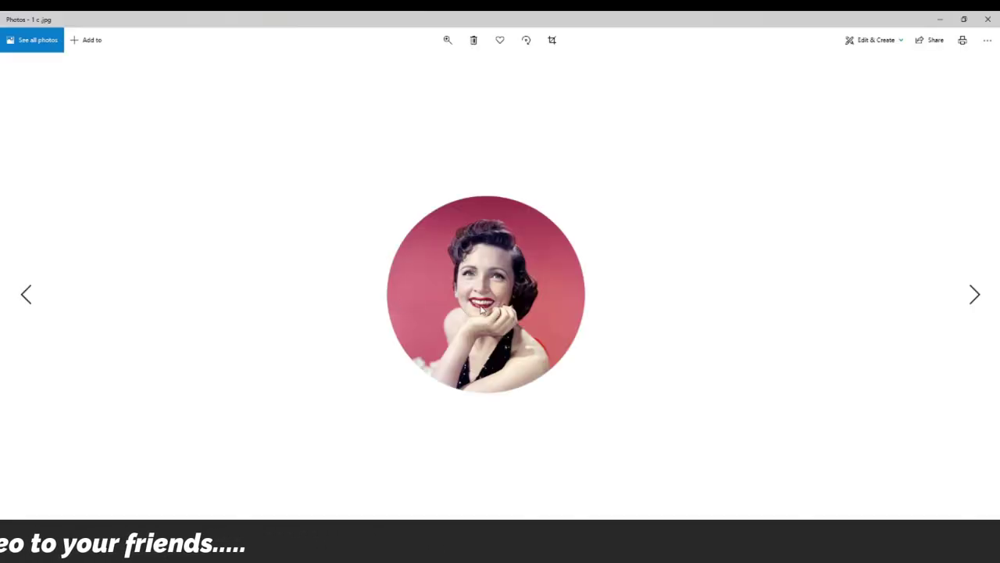
Step: Zoom into the circular portrait in Photos to inspect it, then close the viewer
scroll(481, 310, up, 2)
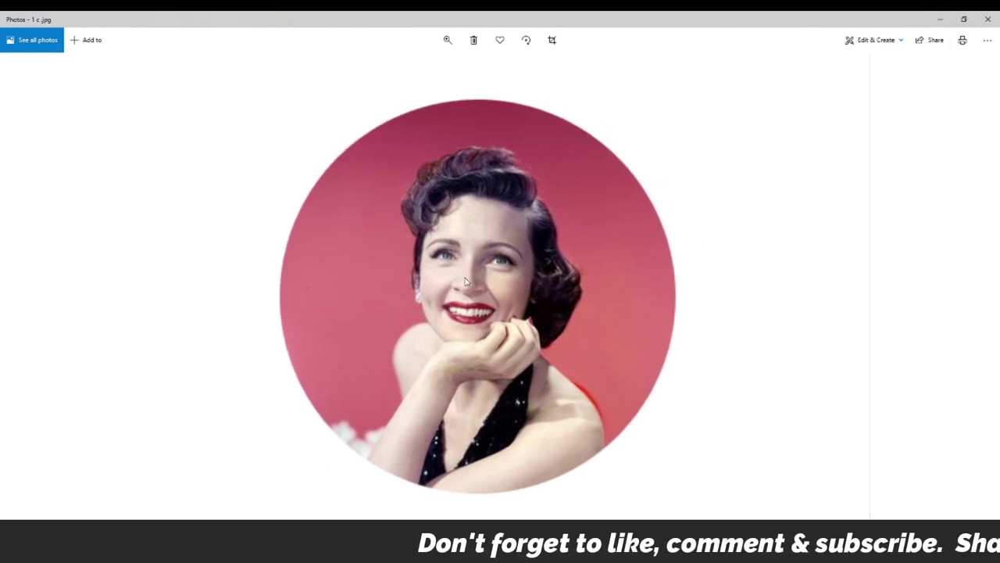
click(988, 19)
Step: Drag the File Explorer photo folder window up and to the left
drag(565, 235, 528, 168)
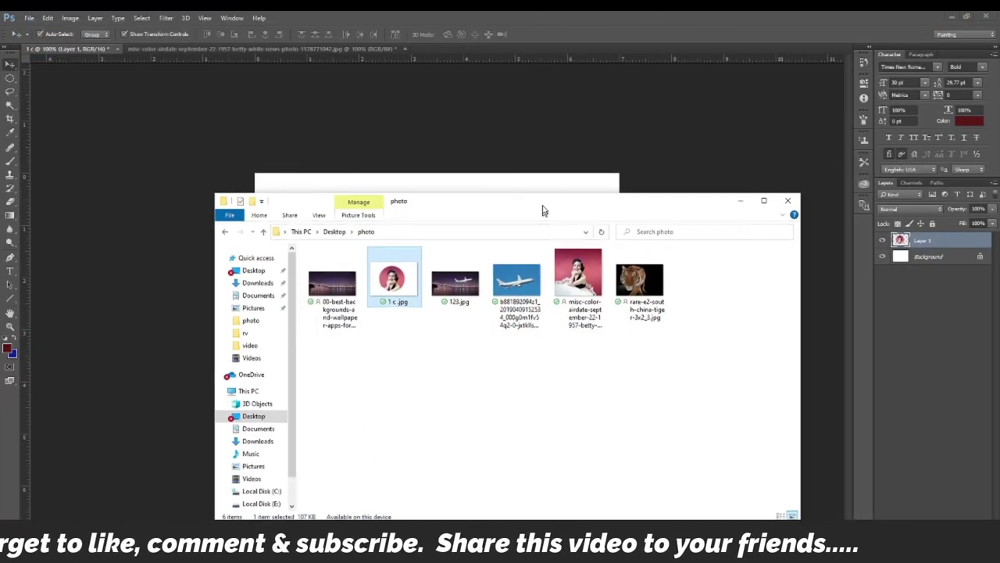